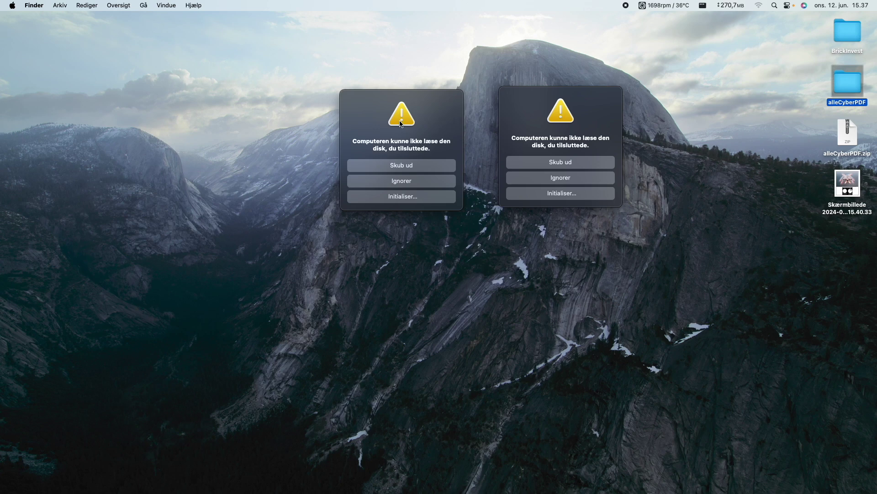
Open Disk Utility from the unreadable-disk alert and select the 1 TB KINGSTON SNV2S1000G Media drive.
{"action": "left_click_drag", "start_coordinate": [401, 124], "coordinate": [386, 117]}
{"action": "left_click_drag", "start_coordinate": [528, 106], "coordinate": [493, 102]}
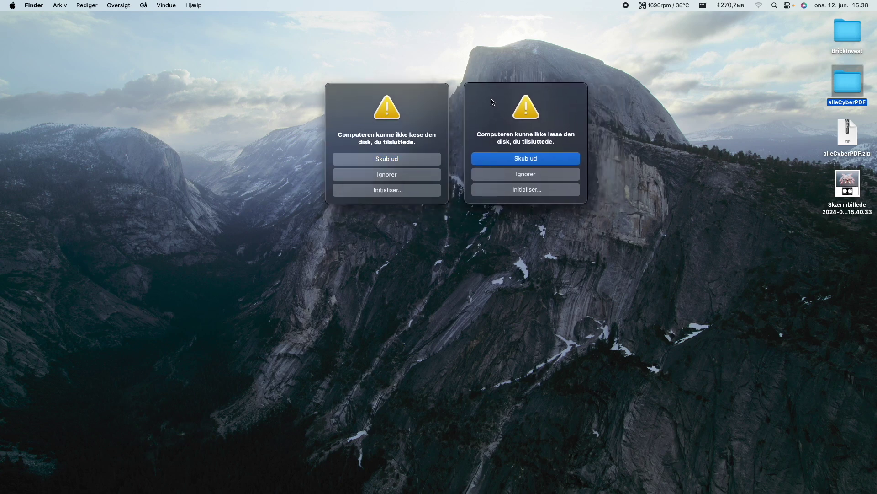
{"action": "left_click", "coordinate": [520, 190]}
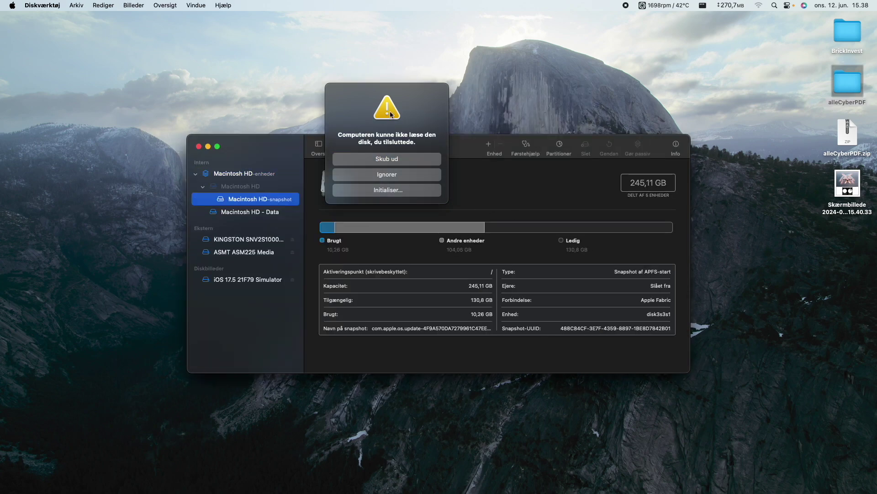
{"action": "left_click_drag", "start_coordinate": [391, 113], "coordinate": [516, 59]}
{"action": "left_click_drag", "start_coordinate": [419, 143], "coordinate": [414, 188]}
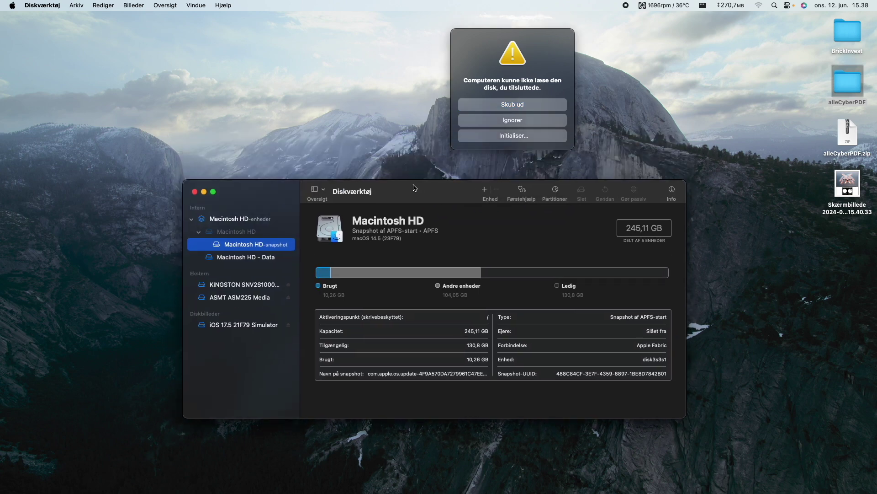
{"action": "left_click", "coordinate": [248, 285]}
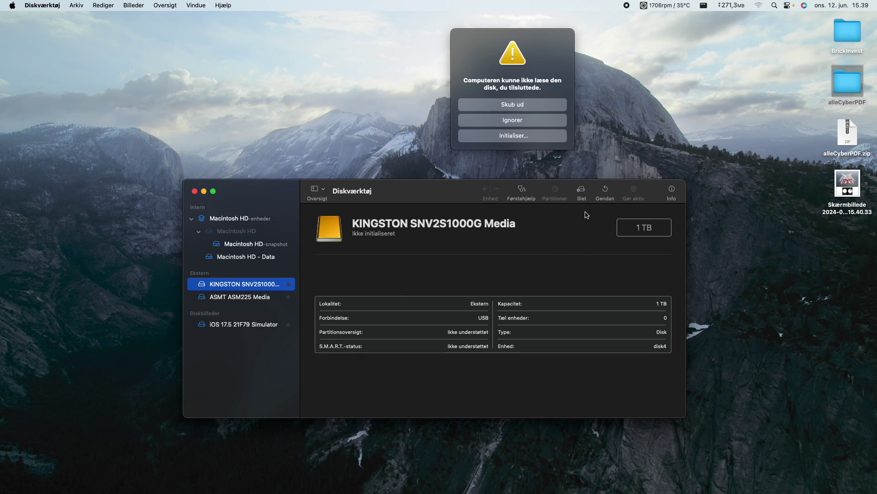
Erase the KINGSTON drive as APFS volume '1TB_NVME' with GUID-partitionsoversigt, then close the report.
{"action": "left_click", "coordinate": [583, 192]}
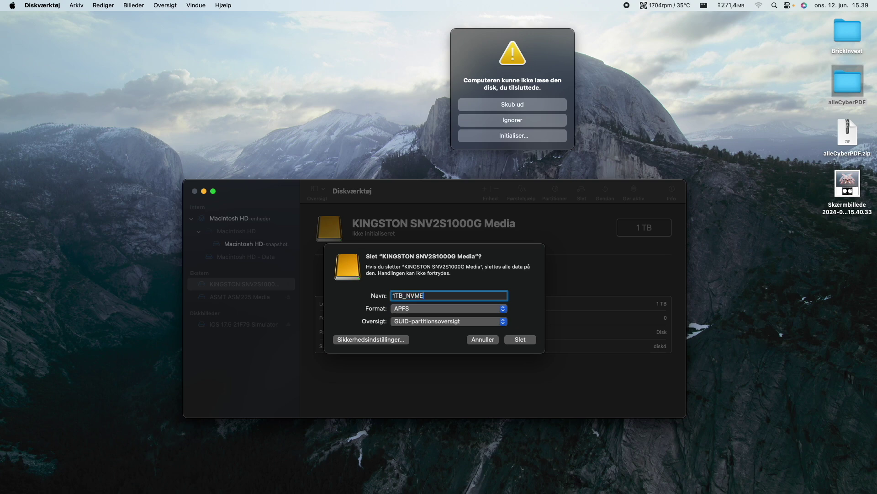
{"action": "left_click", "coordinate": [461, 309]}
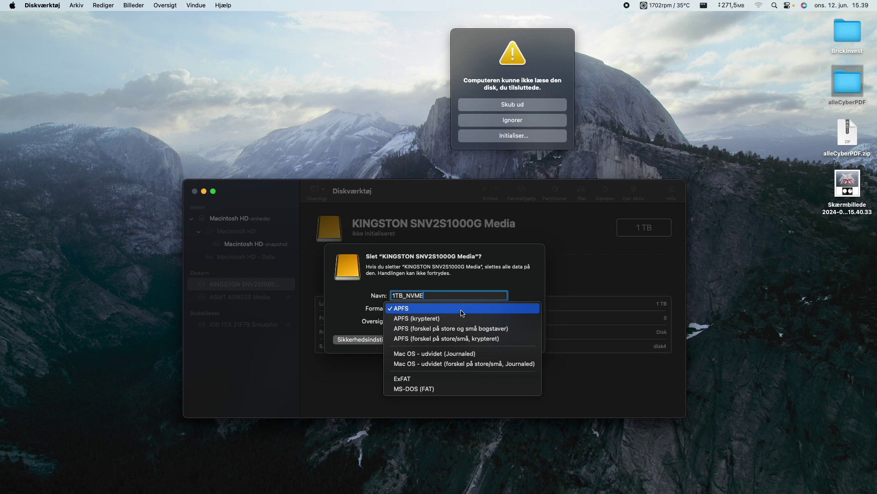
{"action": "left_click", "coordinate": [462, 310]}
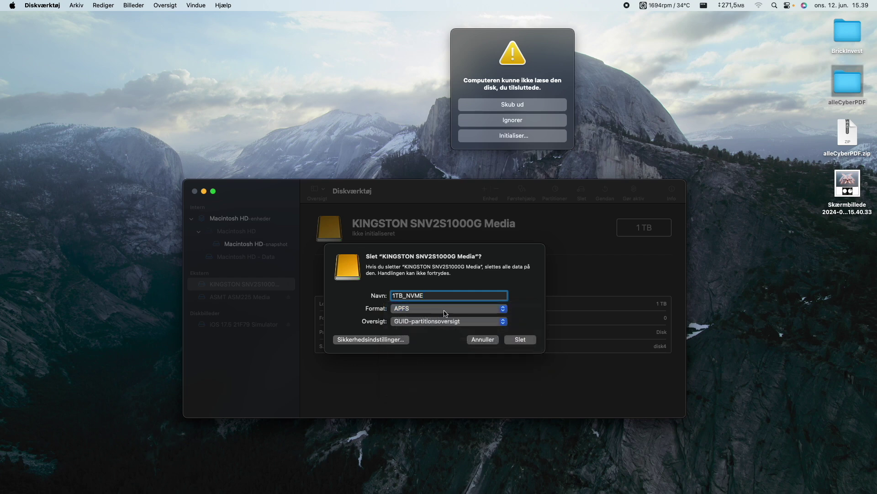
{"action": "left_click", "coordinate": [448, 321]}
{"action": "left_click", "coordinate": [520, 340]}
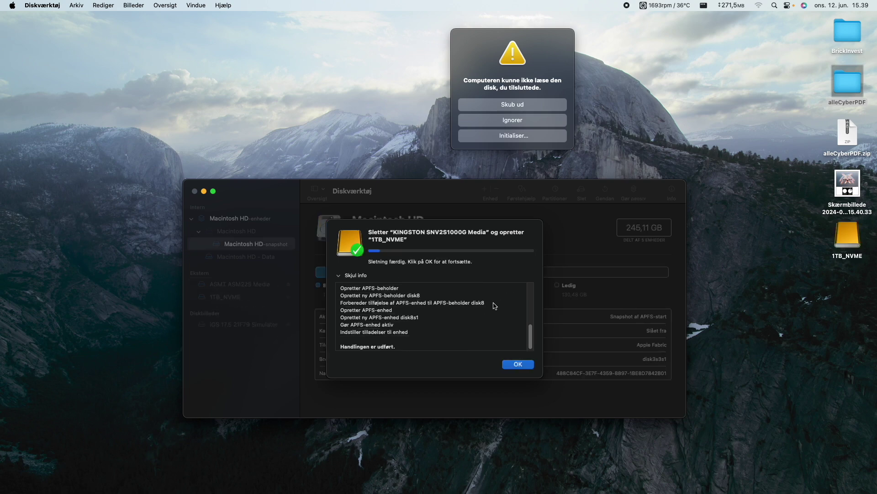
{"action": "left_click", "coordinate": [518, 364]}
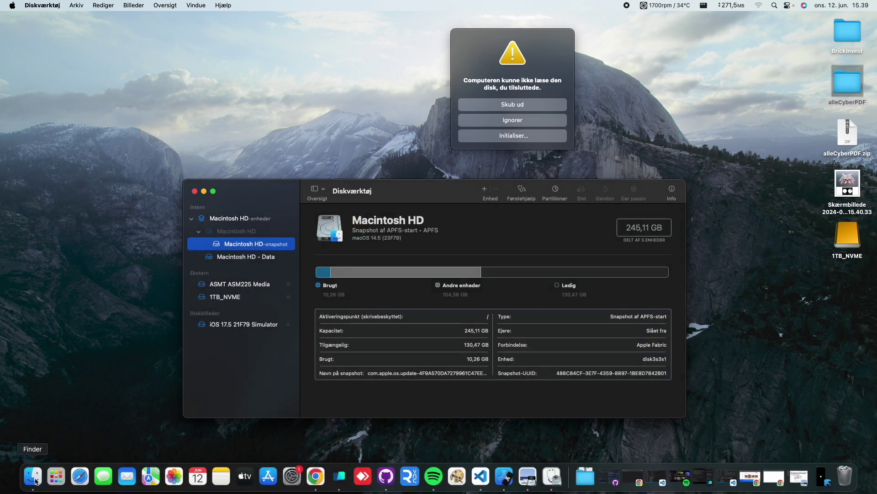
Copy alleCyberPDF.zip from the desktop onto the 1TB_NVME volume in Finder.
{"action": "left_click", "coordinate": [35, 480]}
{"action": "left_click", "coordinate": [255, 254]}
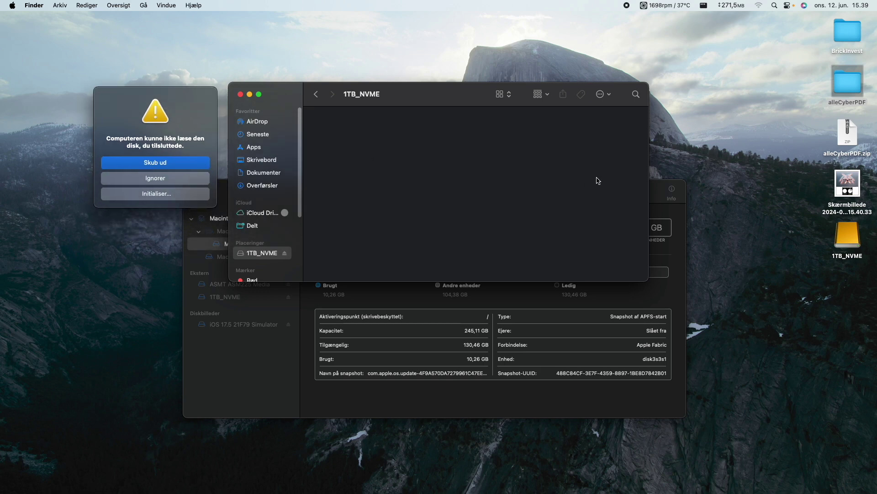
{"action": "left_click_drag", "start_coordinate": [848, 133], "coordinate": [566, 164]}
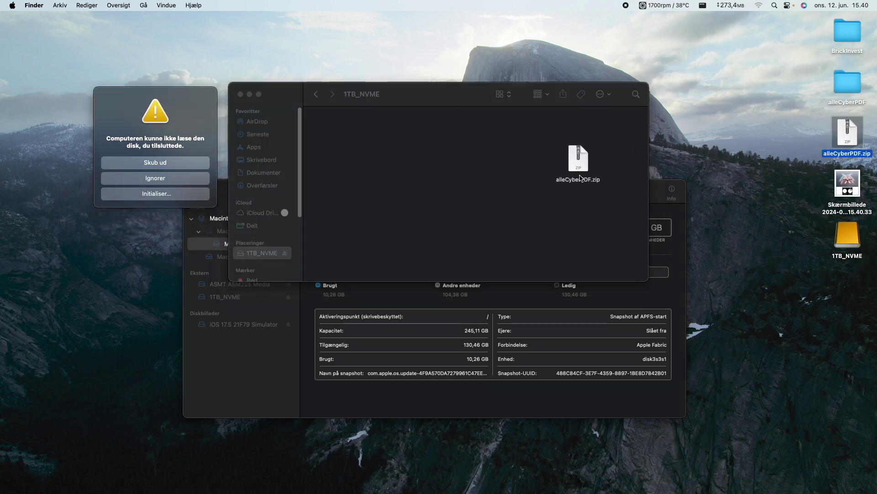
Move the copied alleCyberPDF.zip on 1TB_NVME to the trash.
{"action": "left_click", "coordinate": [580, 165]}
{"action": "right_click", "coordinate": [572, 163]}
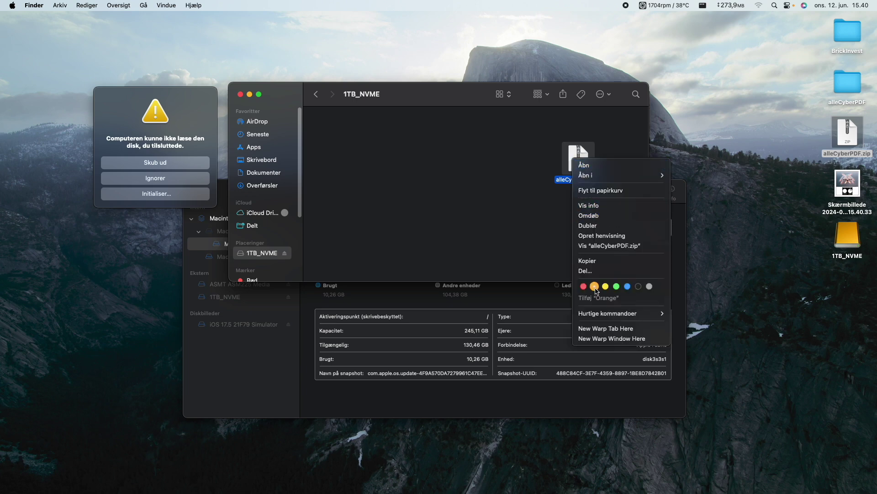
{"action": "left_click", "coordinate": [601, 190]}
{"action": "left_click_drag", "start_coordinate": [441, 99], "coordinate": [555, 86]}
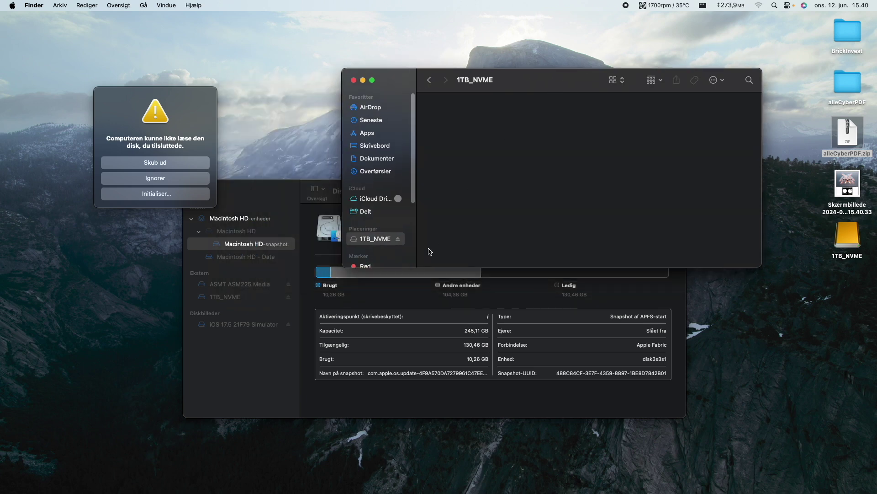
{"action": "left_click", "coordinate": [377, 414]}
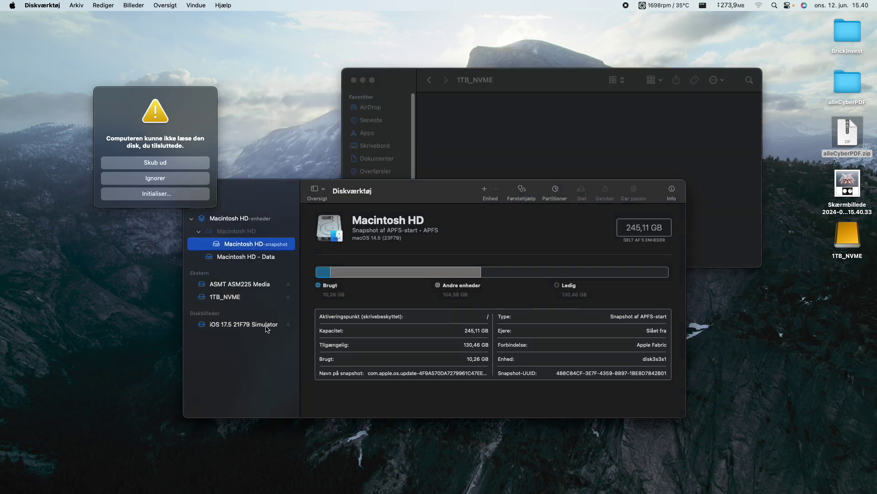
Erase the ASMT ASM225 Media drive as APFS volume 'TimeMachine' with GUID partition scheme.
{"action": "left_click", "coordinate": [244, 287]}
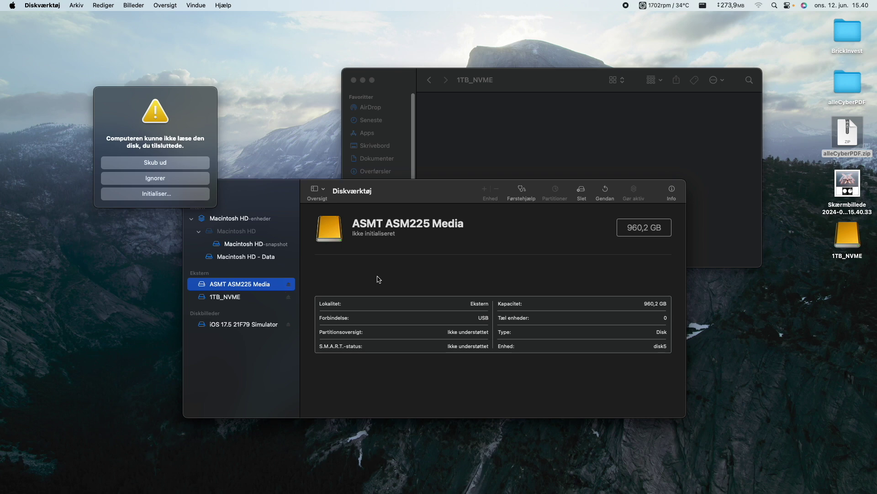
{"action": "left_click", "coordinate": [581, 191]}
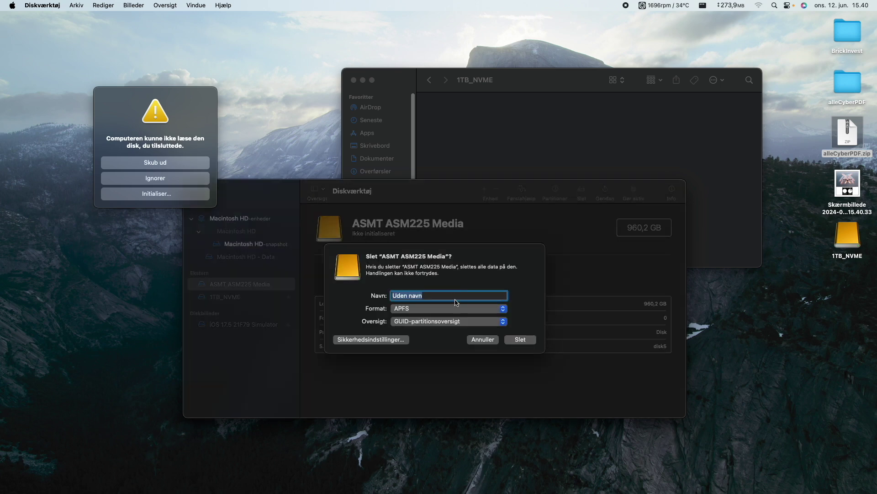
{"action": "type", "text": "TimeMachine"}
{"action": "left_click", "coordinate": [457, 308]}
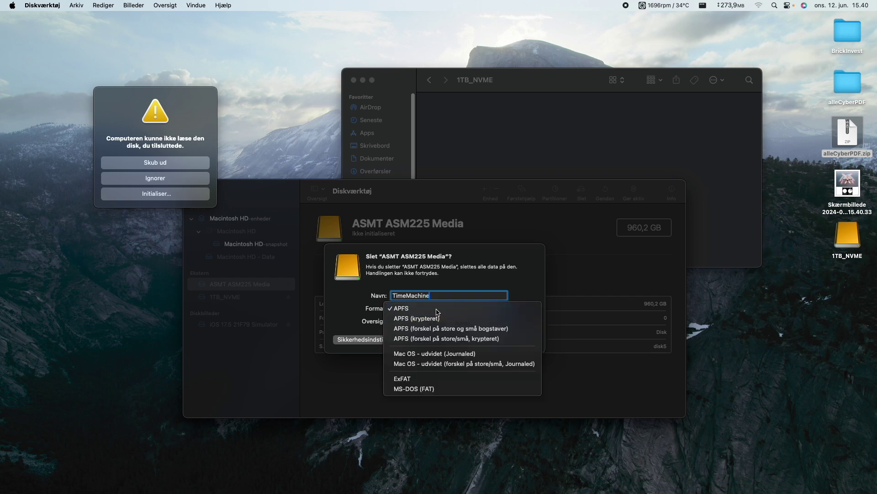
{"action": "left_click", "coordinate": [448, 308]}
{"action": "left_click", "coordinate": [438, 320]}
{"action": "left_click", "coordinate": [438, 322]}
{"action": "left_click", "coordinate": [520, 339]}
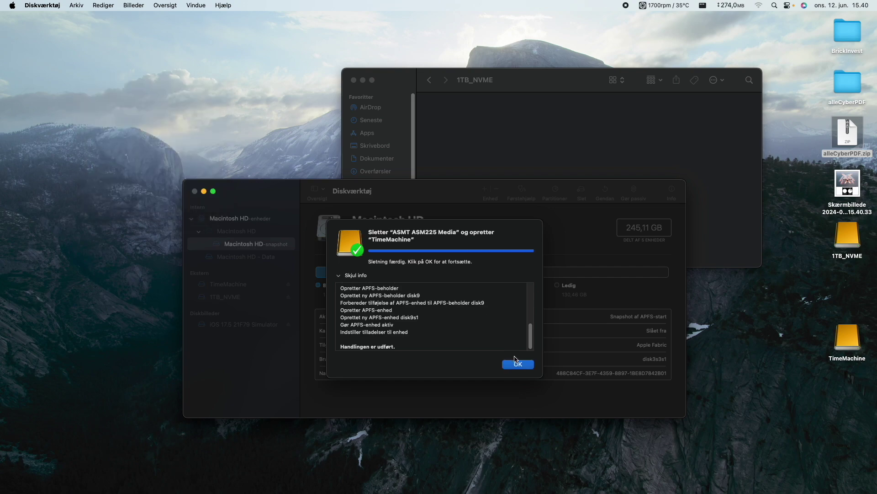
{"action": "left_click", "coordinate": [518, 363]}
{"action": "left_click", "coordinate": [853, 334]}
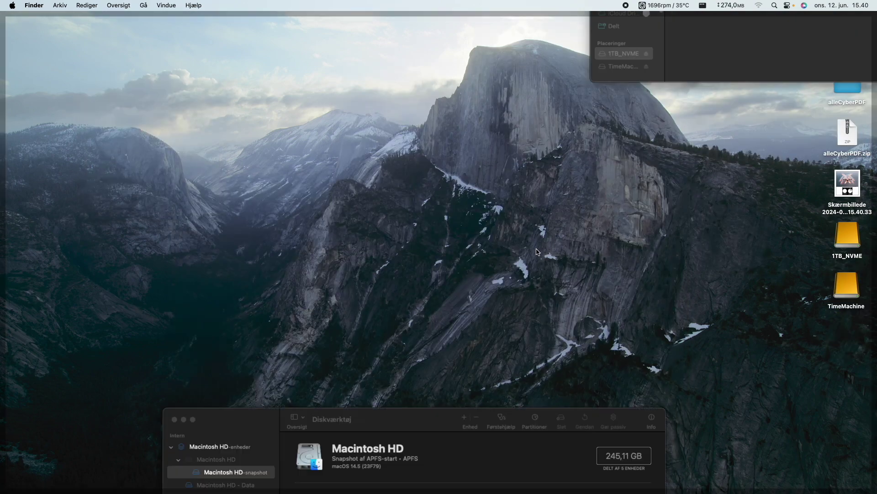
Show the empty TimeMachine drive's contents in Finder.
{"action": "left_click", "coordinate": [538, 251]}
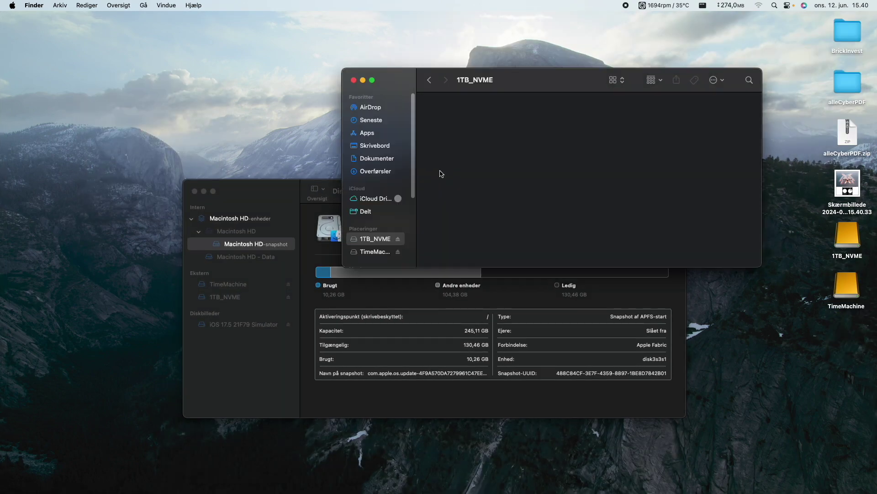
{"action": "scroll", "coordinate": [413, 202], "scroll_direction": "down", "scroll_amount": 2}
{"action": "left_click", "coordinate": [387, 225]}
{"action": "left_click", "coordinate": [379, 214]}
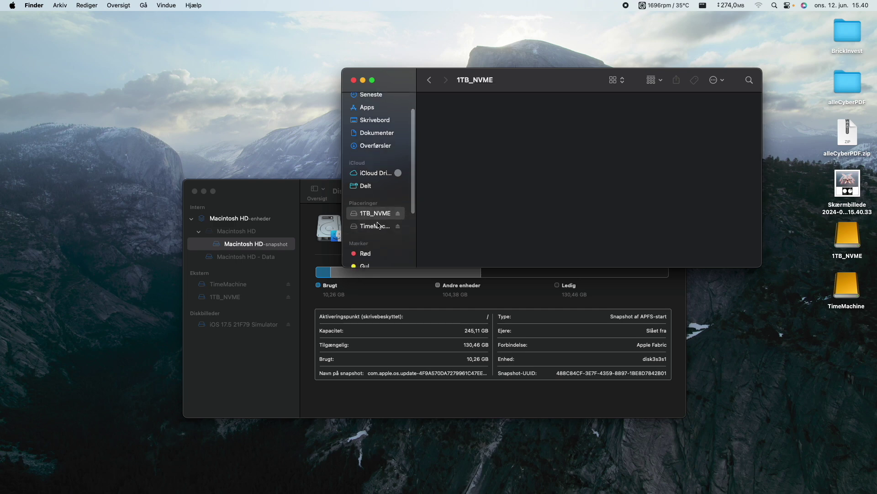
{"action": "left_click", "coordinate": [379, 227]}
Place the Finder window above the Disk Utility window.
{"action": "left_click_drag", "start_coordinate": [512, 90], "coordinate": [537, 36]}
{"action": "left_click_drag", "start_coordinate": [292, 191], "coordinate": [282, 233]}
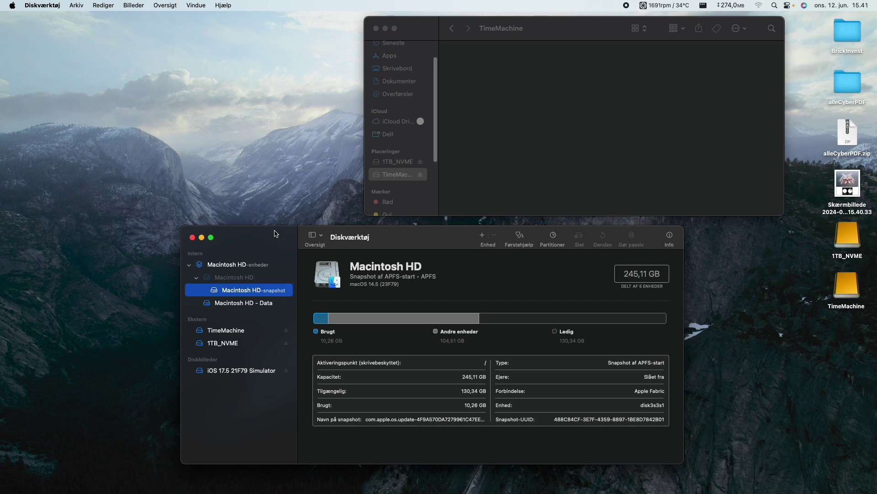
{"action": "key", "text": "super+space"}
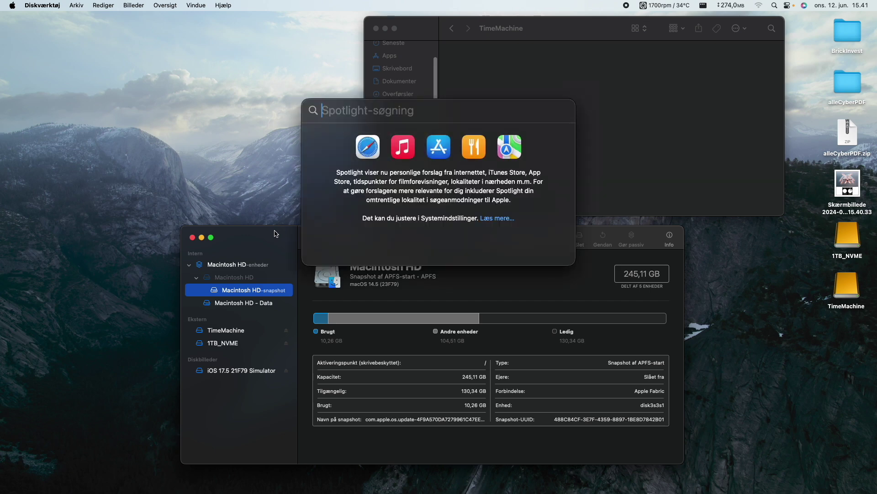
Launch Blackmagic Disk Speed Test via Spotlight ('bla') and start a speed test.
{"action": "type", "text": "bla"}
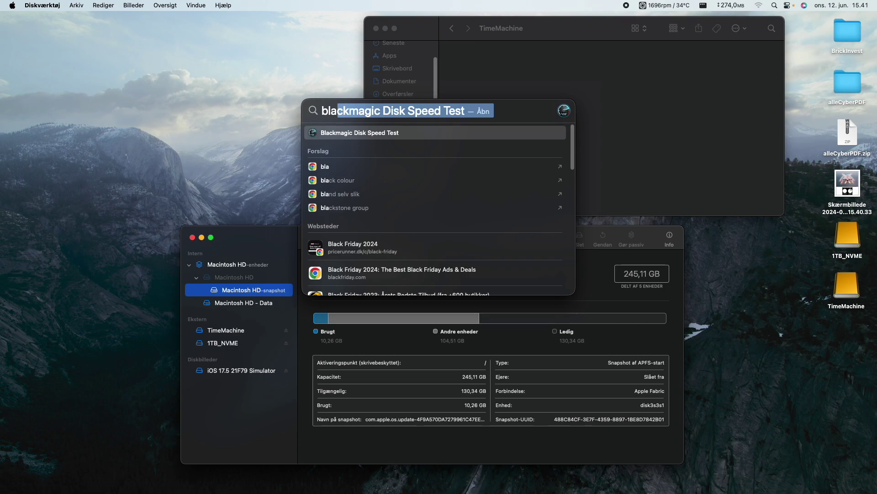
{"action": "key", "text": "Return"}
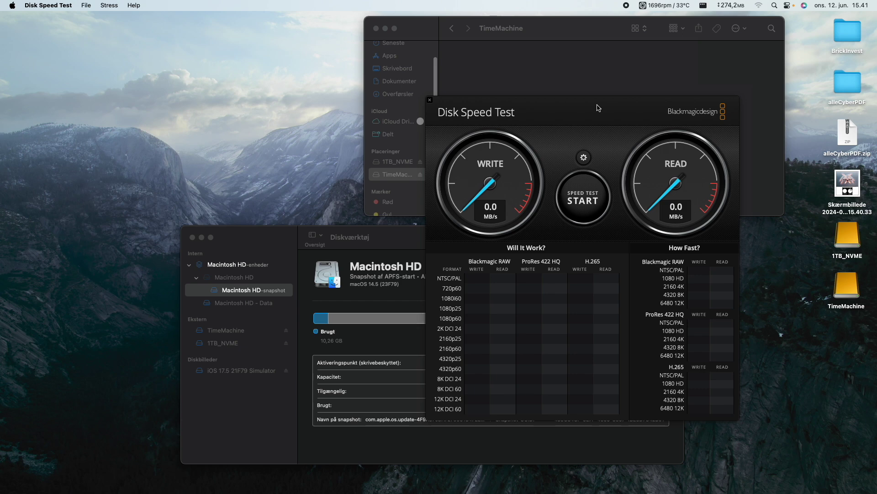
{"action": "left_click", "coordinate": [599, 185]}
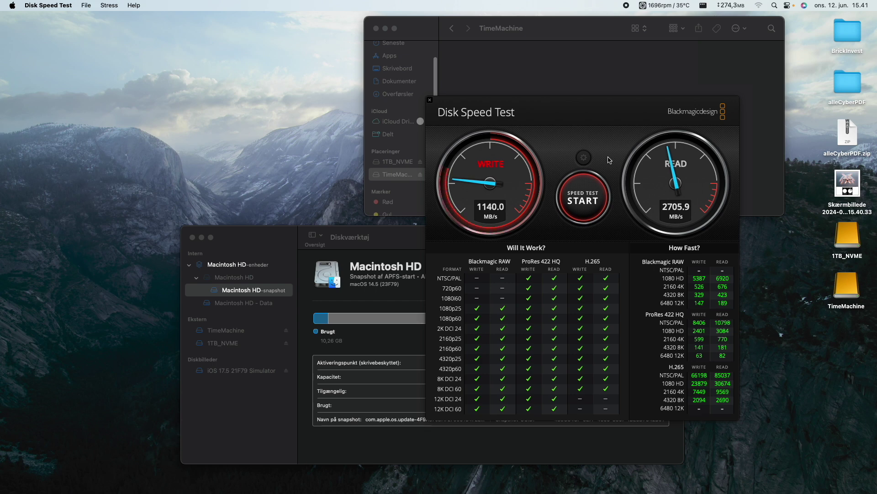
Stop the speed test at 1157.8 MB/s write and 2705.9 MB/s read.
{"action": "left_click", "coordinate": [589, 170]}
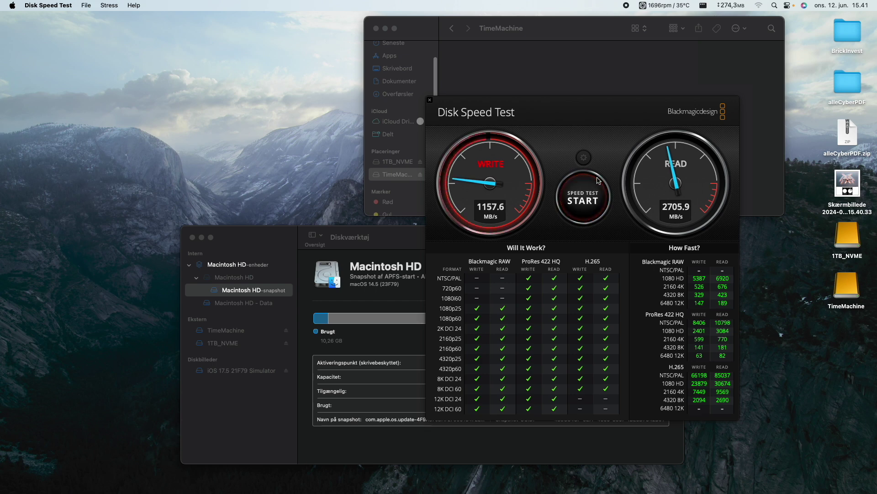
{"action": "left_click", "coordinate": [584, 158]}
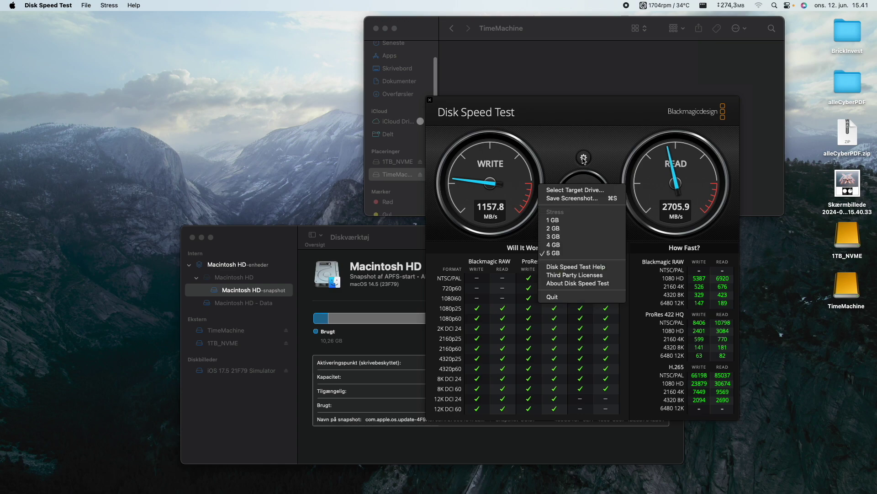
Set 1TB_NVME as the target drive, yielding about 748 MB/s write, 674 MB/s read.
{"action": "left_click", "coordinate": [576, 189]}
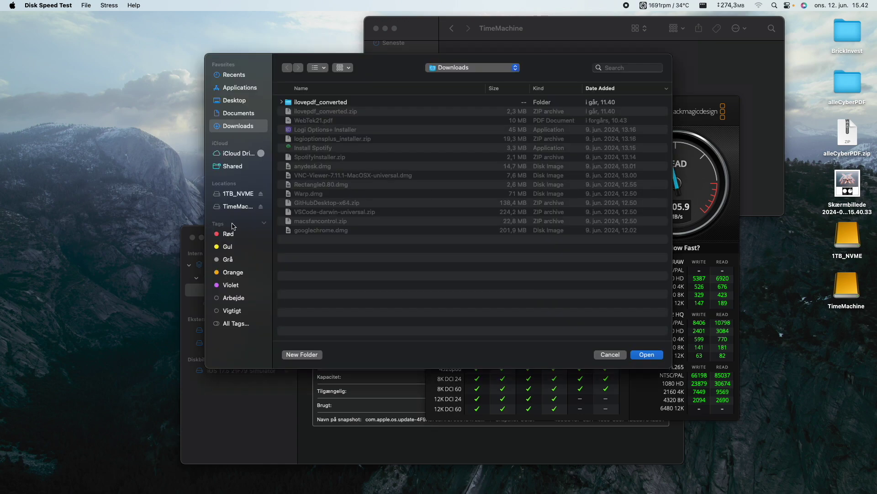
{"action": "left_click", "coordinate": [236, 196]}
{"action": "left_click", "coordinate": [647, 354]}
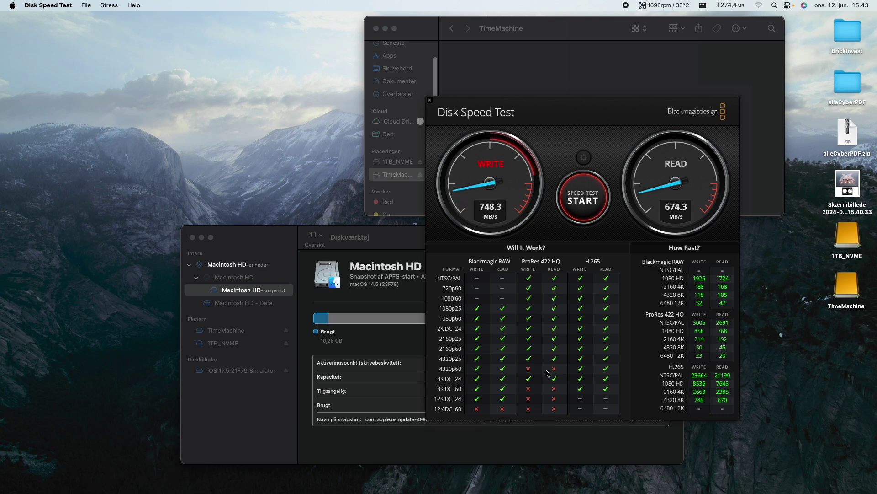
Stop the 1TB_NVME test, set TimeMachine as target drive, and start a new run.
{"action": "left_click", "coordinate": [590, 220]}
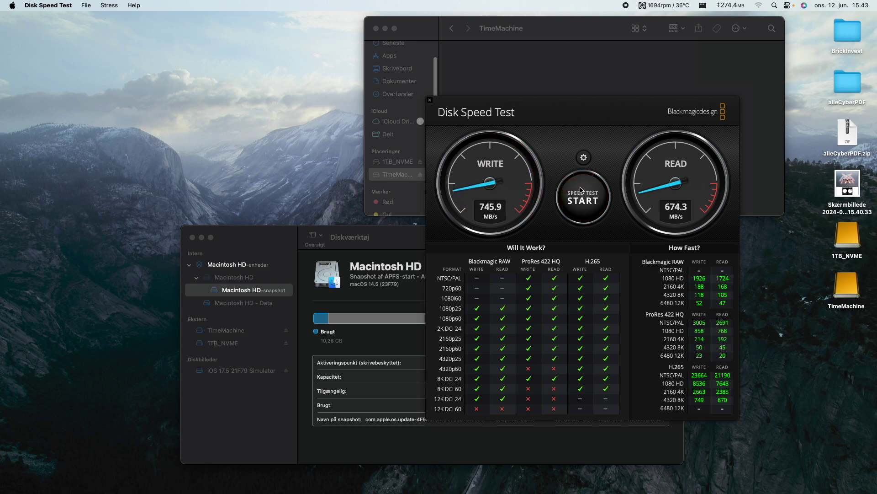
{"action": "left_click", "coordinate": [584, 158]}
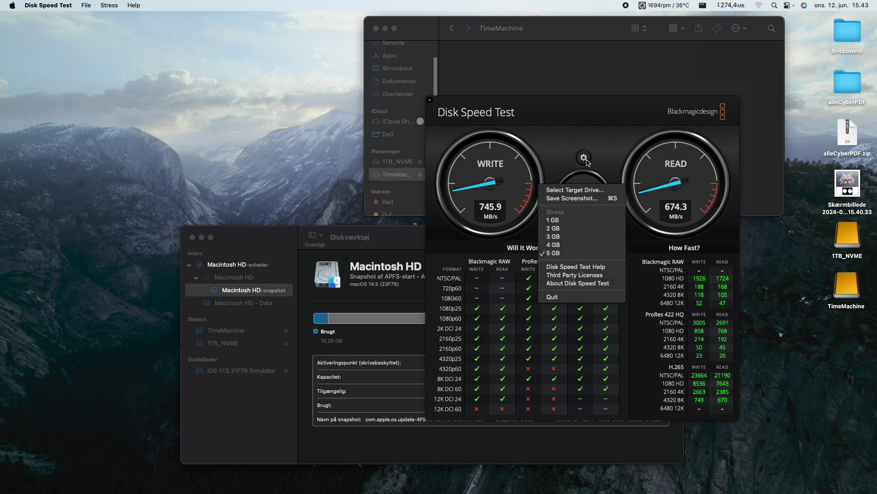
{"action": "left_click", "coordinate": [575, 190]}
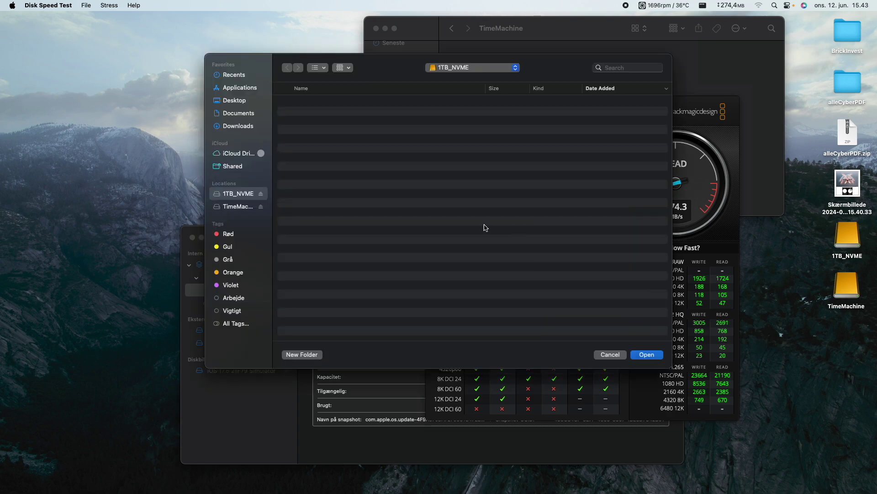
{"action": "left_click", "coordinate": [227, 207]}
{"action": "left_click", "coordinate": [633, 354]}
{"action": "left_click", "coordinate": [583, 198]}
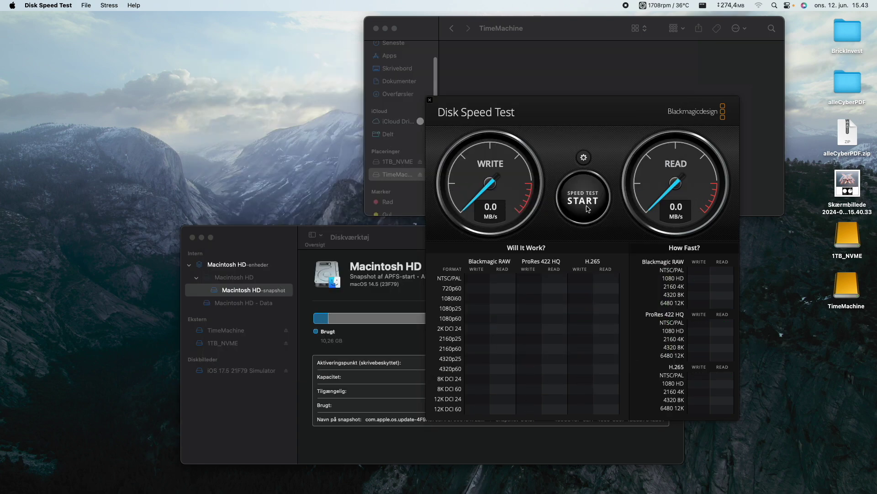